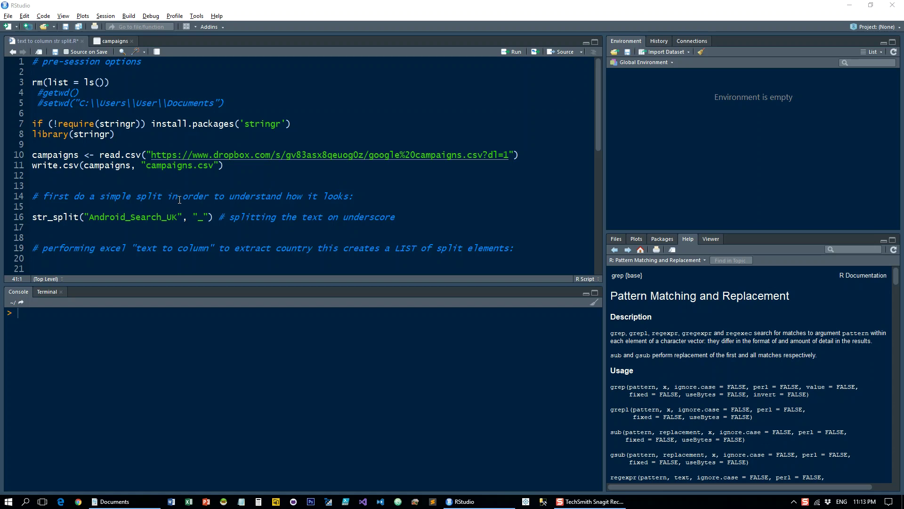
# - Clear the workspace and print the current working directory with getwd
pyautogui.click(104, 82)
pyautogui.hotkey('ctrl', 'Return')
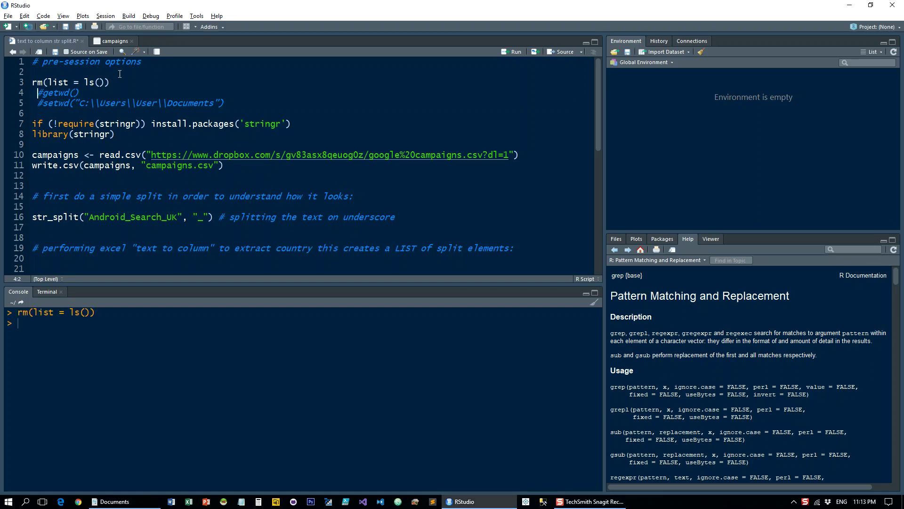
pyautogui.moveTo(38, 93); pyautogui.dragTo(81, 92)
pyautogui.hotkey('ctrl', 'Return')
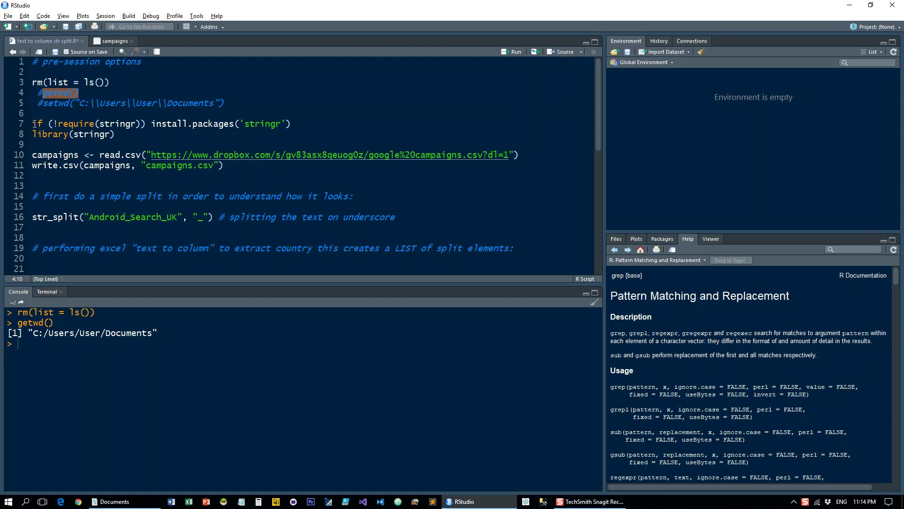
# - Load stringr, read the campaigns data (23 obs., 5 variables) and save it as campaigns.csv
pyautogui.click(32, 123)
pyautogui.hotkey('ctrl', 'Return')
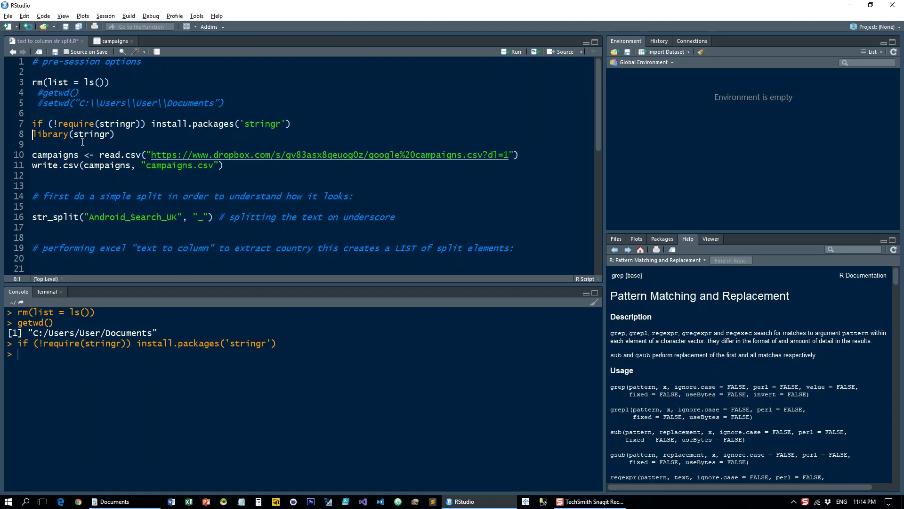
pyautogui.hotkey('ctrl', 'Return')
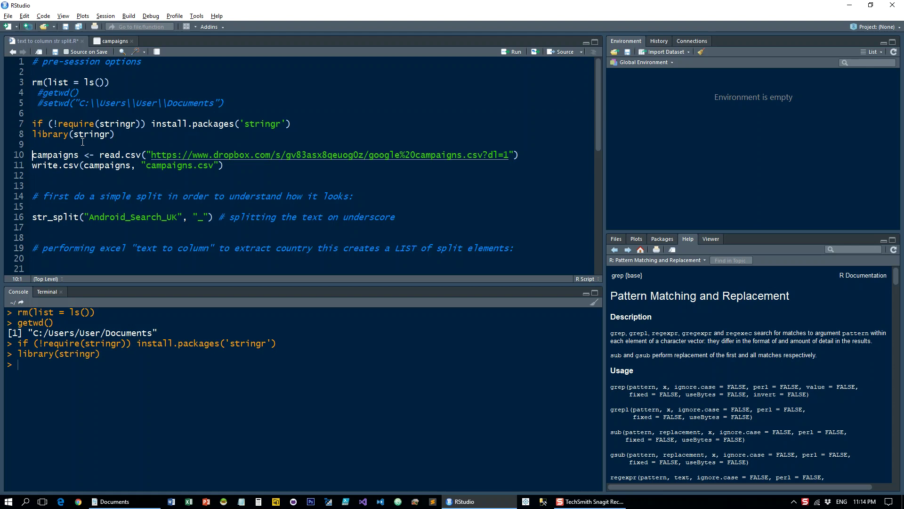
pyautogui.hotkey('ctrl', 'Return')
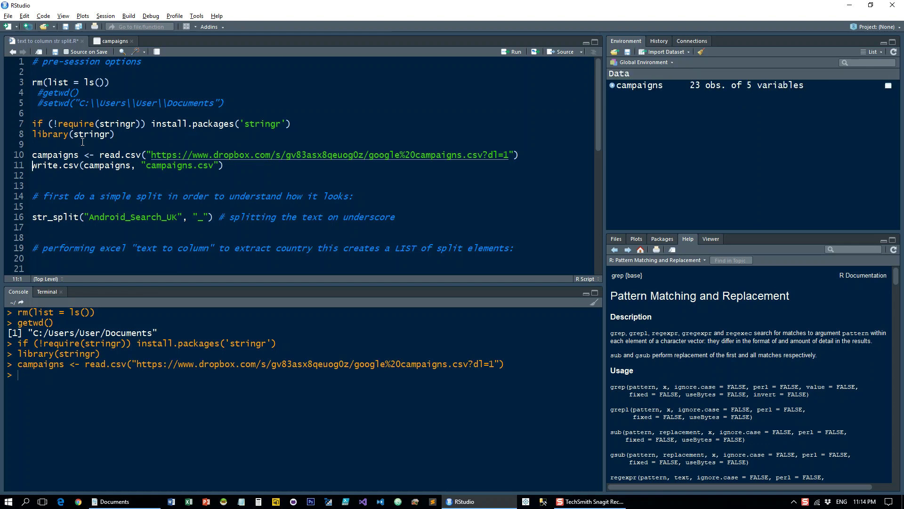
pyautogui.hotkey('ctrl', 'Return')
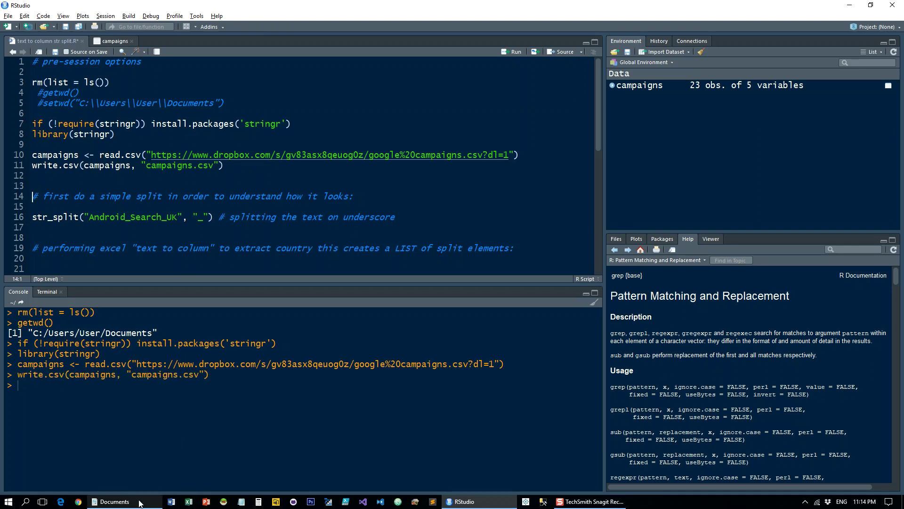
# - Open campaigns.csv from Documents in Excel and autofit Campaign column B
pyautogui.click(115, 502)
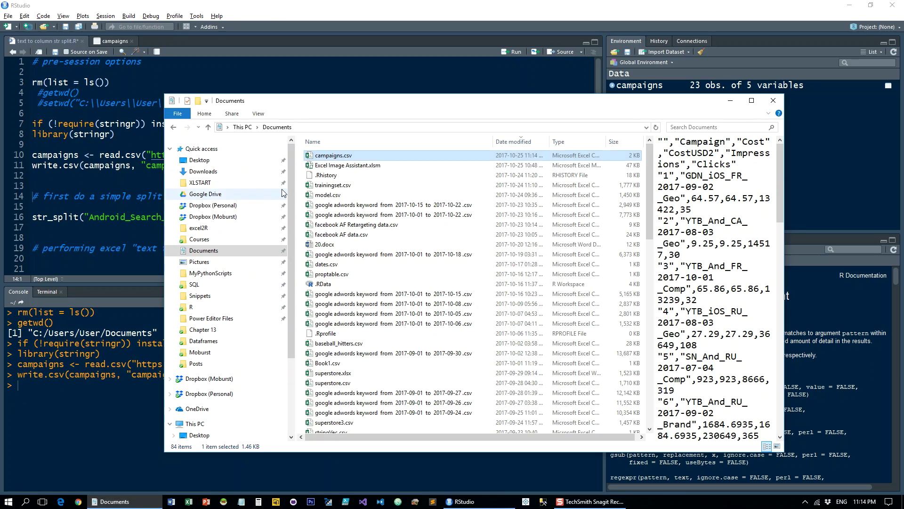
pyautogui.doubleClick(332, 155)
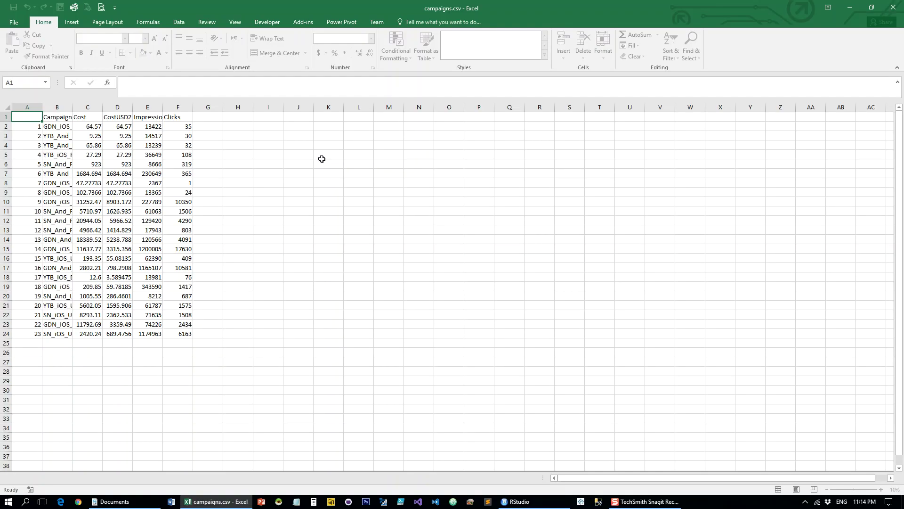
pyautogui.doubleClick(73, 107)
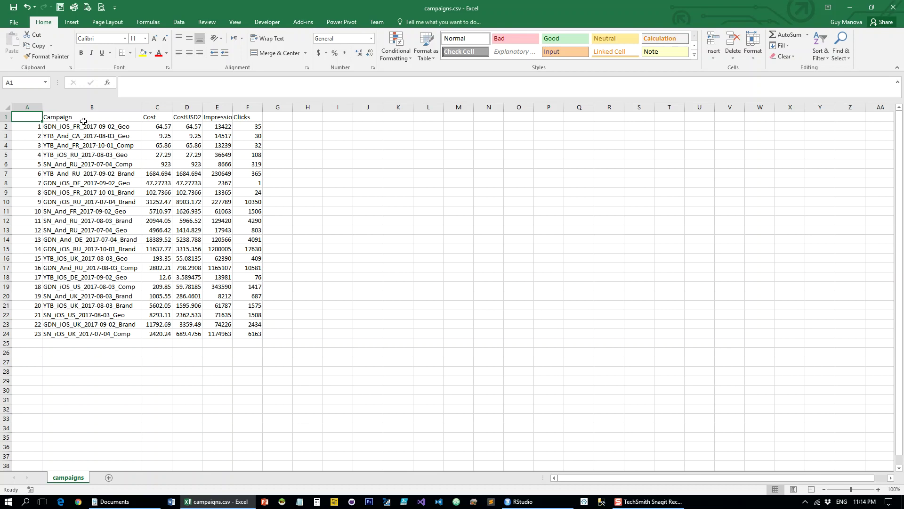
# - Split column B on the '_' delimiter with Text to Columns, output starting at G1
pyautogui.click(90, 106)
pyautogui.click(179, 22)
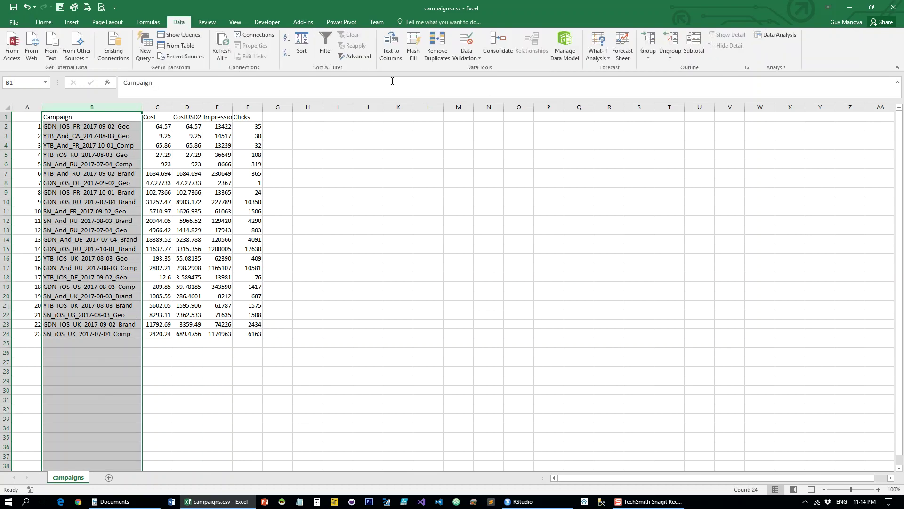
pyautogui.click(388, 57)
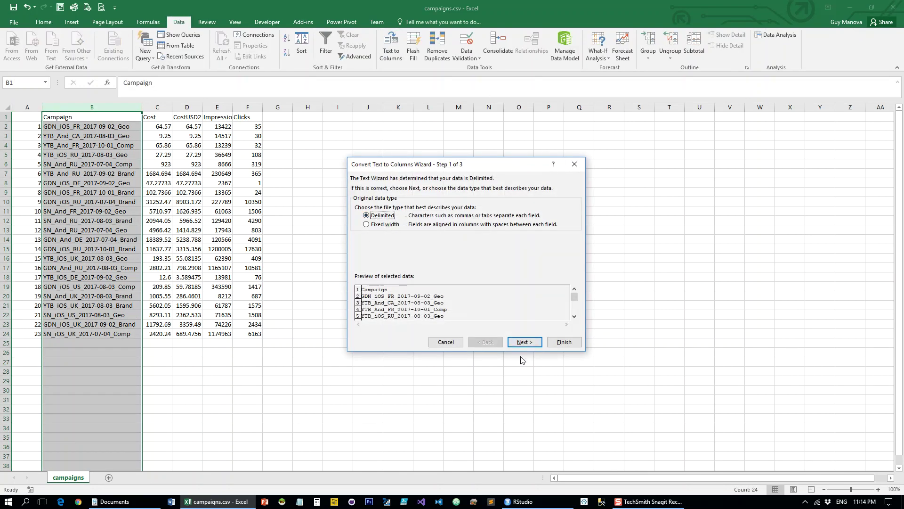
pyautogui.click(523, 342)
pyautogui.click(358, 242)
pyautogui.click(390, 242)
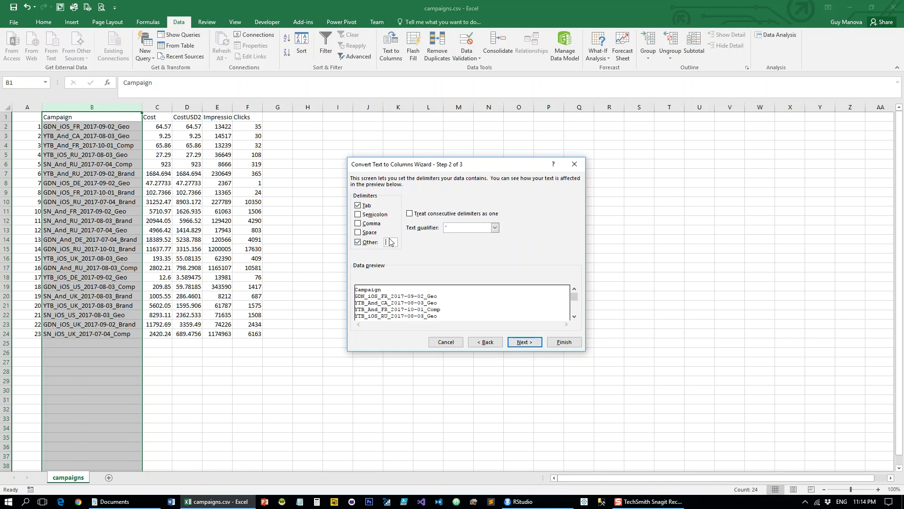
pyautogui.write('_')
pyautogui.click(523, 342)
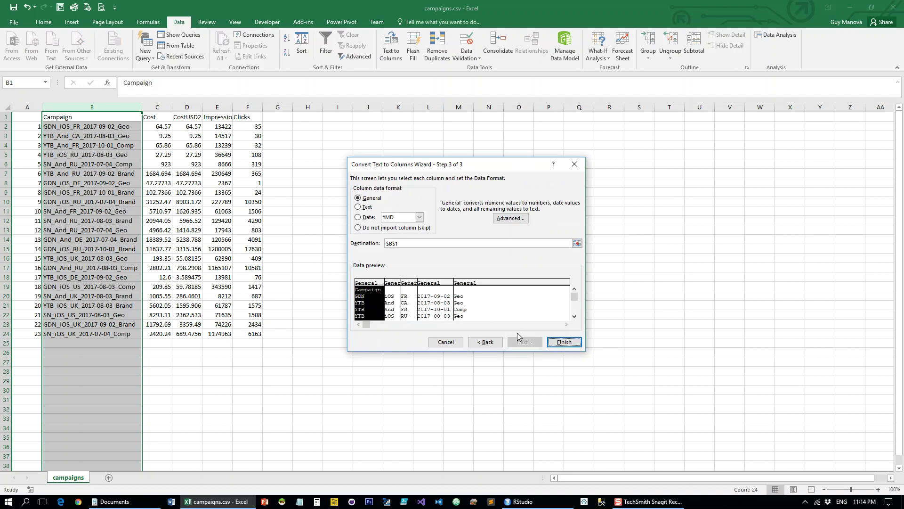
pyautogui.click(409, 243)
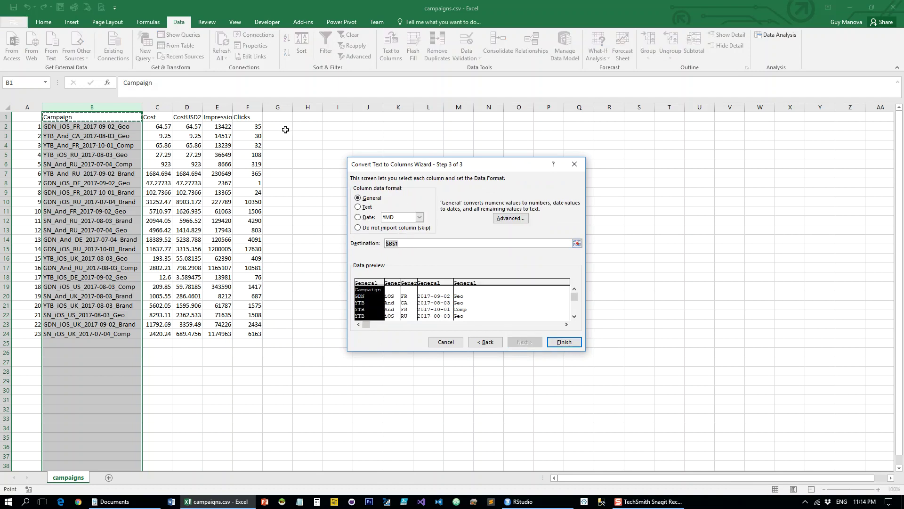
pyautogui.click(277, 117)
pyautogui.click(564, 342)
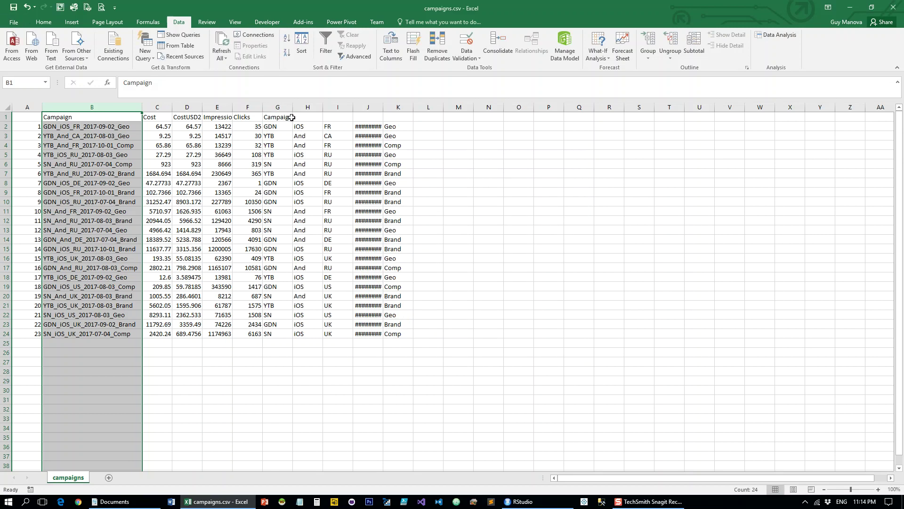
# - Autofit the new date column J, then switch back to RStudio
pyautogui.click(290, 118)
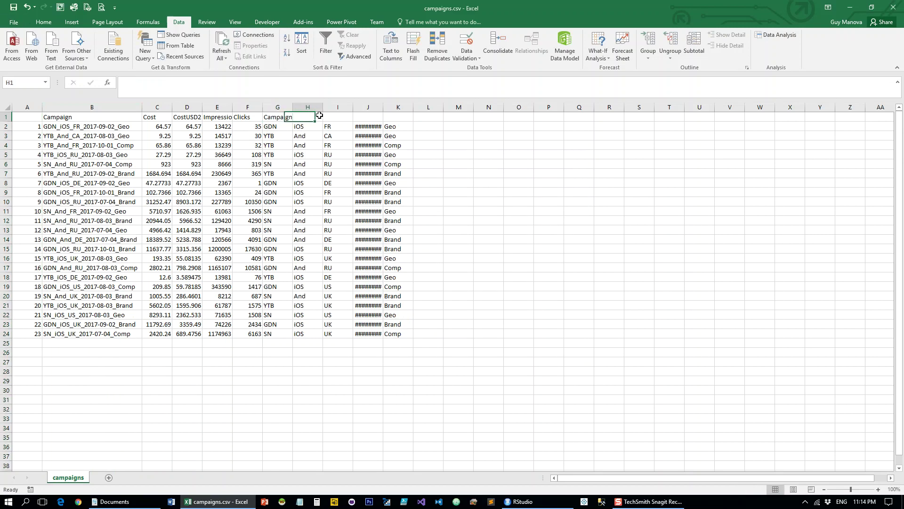
pyautogui.moveTo(339, 108); pyautogui.dragTo(379, 107)
pyautogui.doubleClick(379, 108)
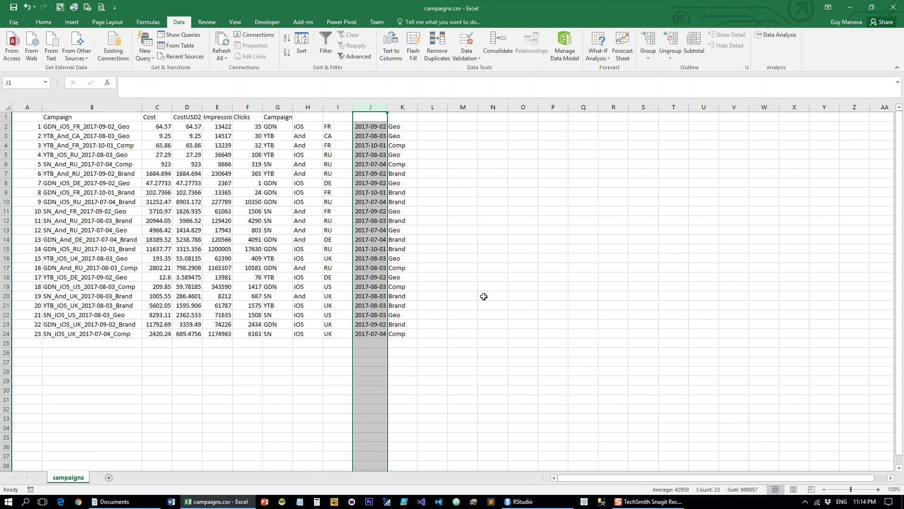
pyautogui.click(519, 502)
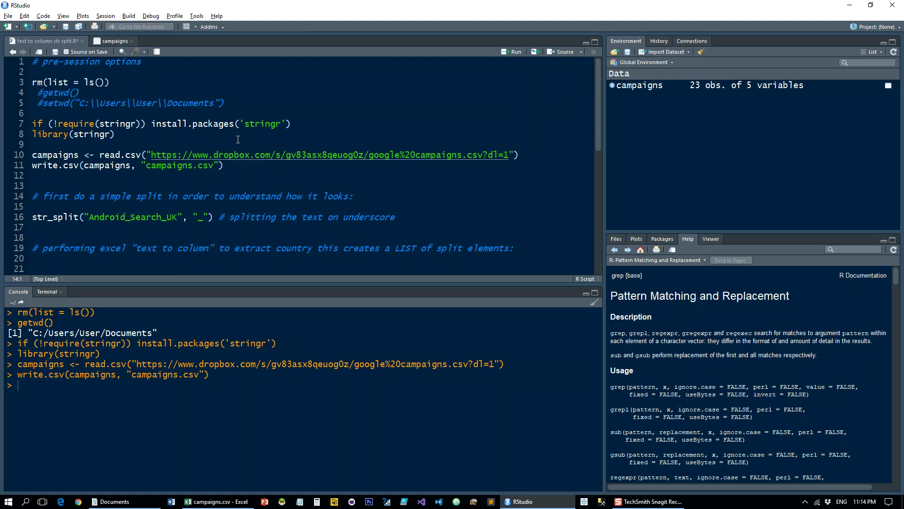
pyautogui.scroll(-1, 240, 145)
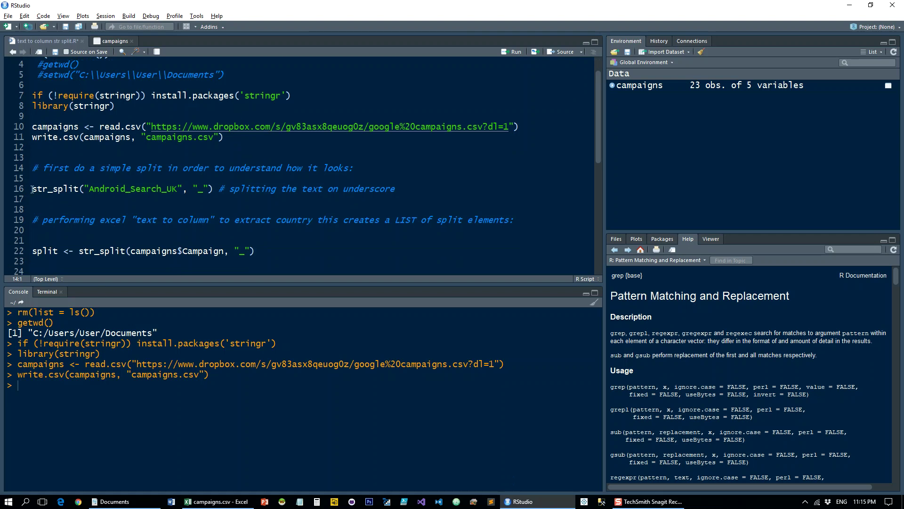
# - Run the example str_split on 'Android_Search_UK' by '_', returning Android, Search and UK
pyautogui.moveTo(32, 188); pyautogui.dragTo(82, 189)
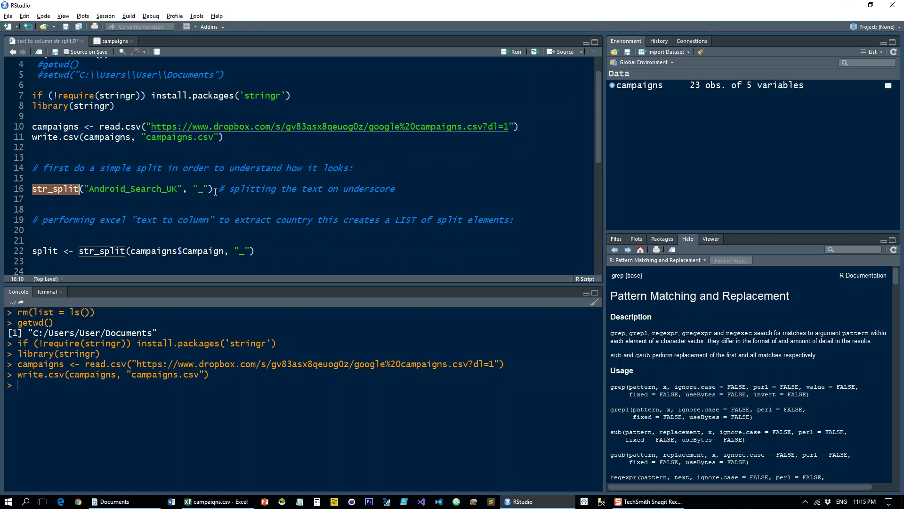
pyautogui.moveTo(90, 188); pyautogui.dragTo(178, 188)
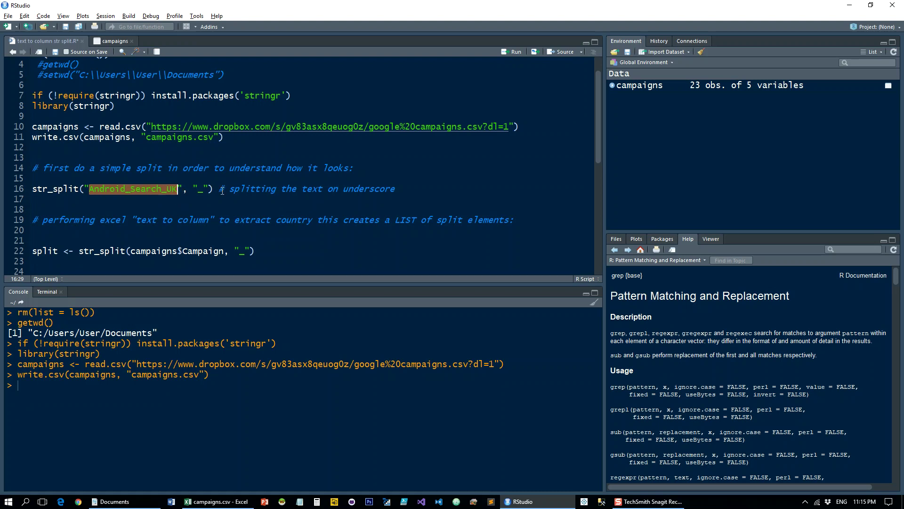
pyautogui.doubleClick(205, 189)
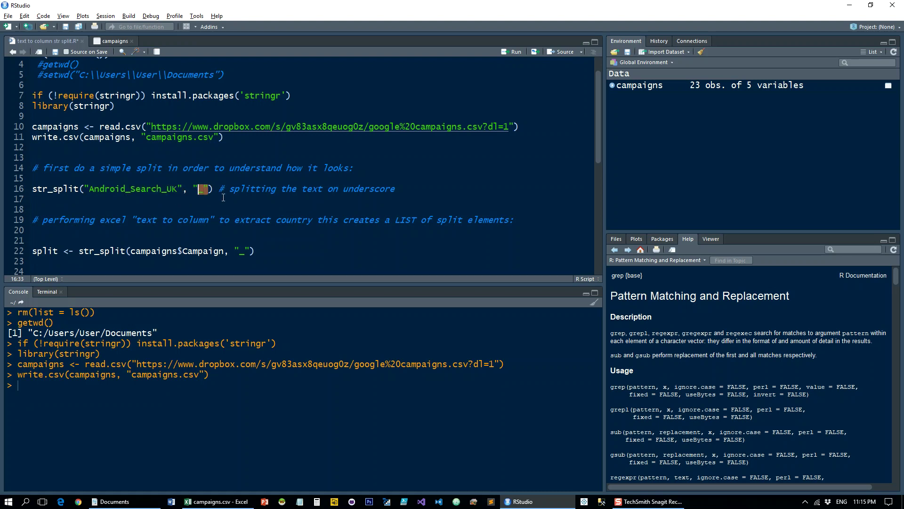
pyautogui.click(212, 188)
pyautogui.hotkey('ctrl', 'Return')
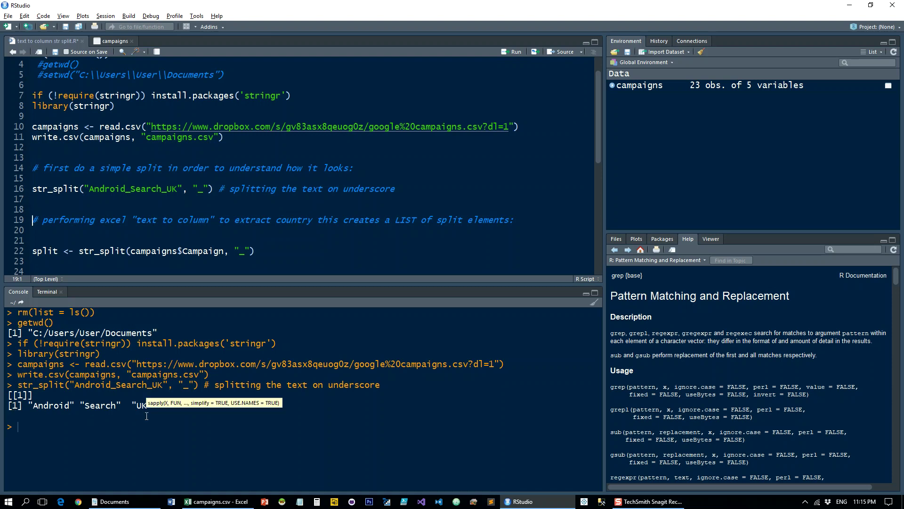
pyautogui.scroll(-2, 146, 215)
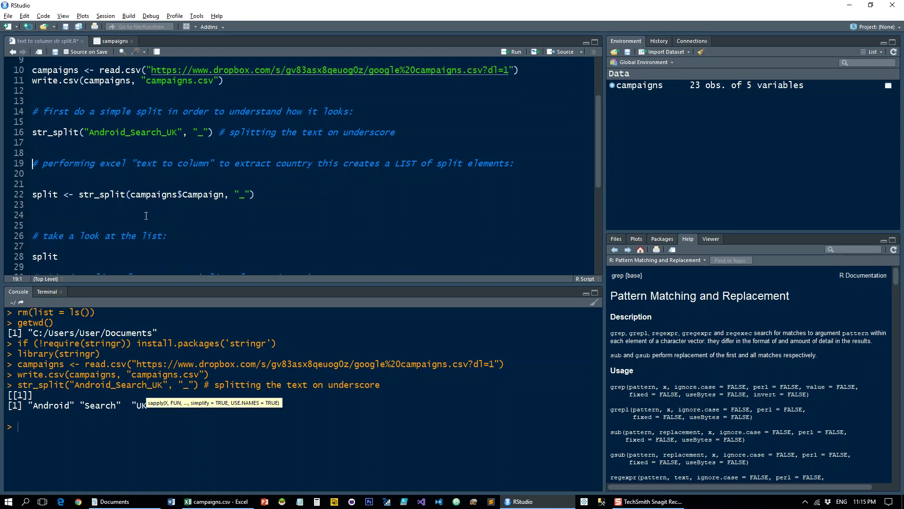
pyautogui.click(256, 194)
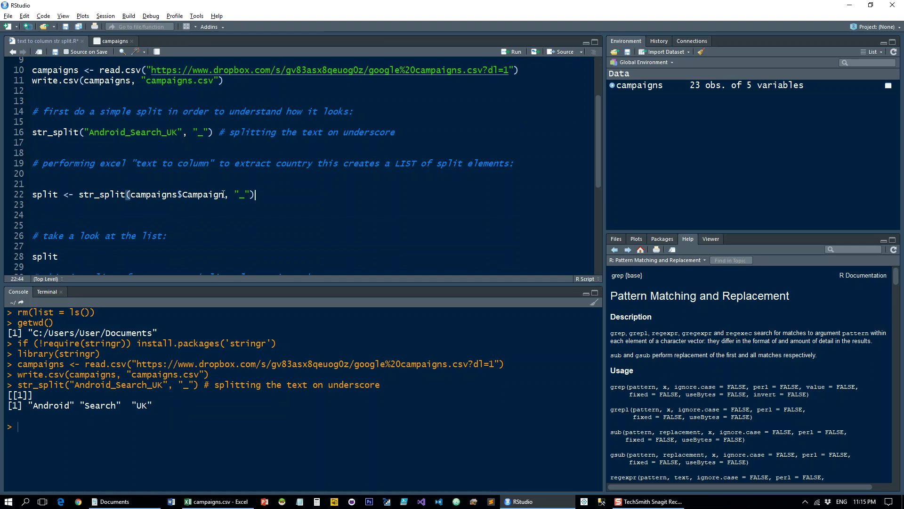
# - Split campaigns$Campaign on '_' into split, print it, and expand it in Environment
pyautogui.hotkey('ctrl', 'Return')
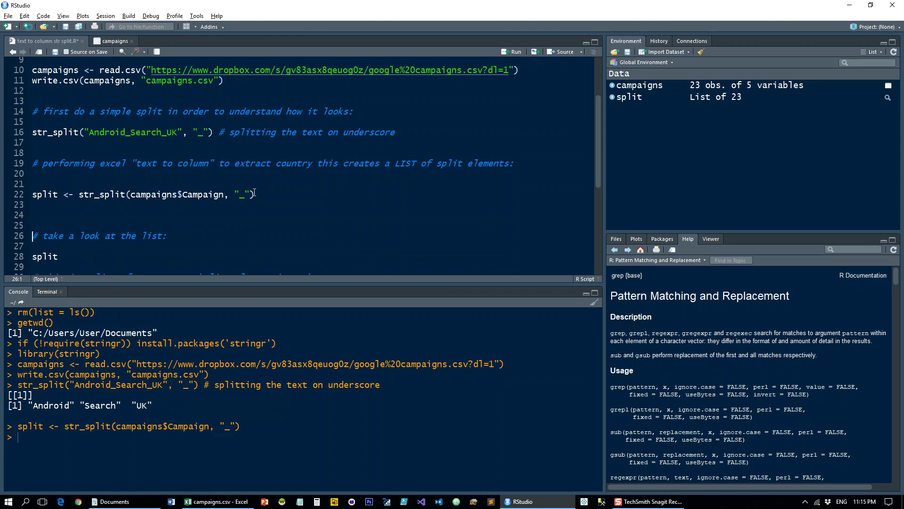
pyautogui.hotkey('ctrl', 'Return')
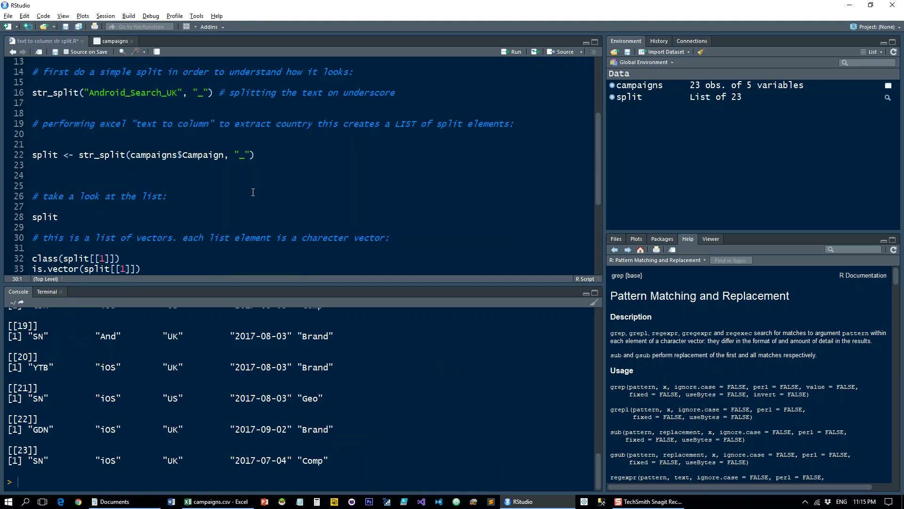
pyautogui.scroll(10, 293, 377)
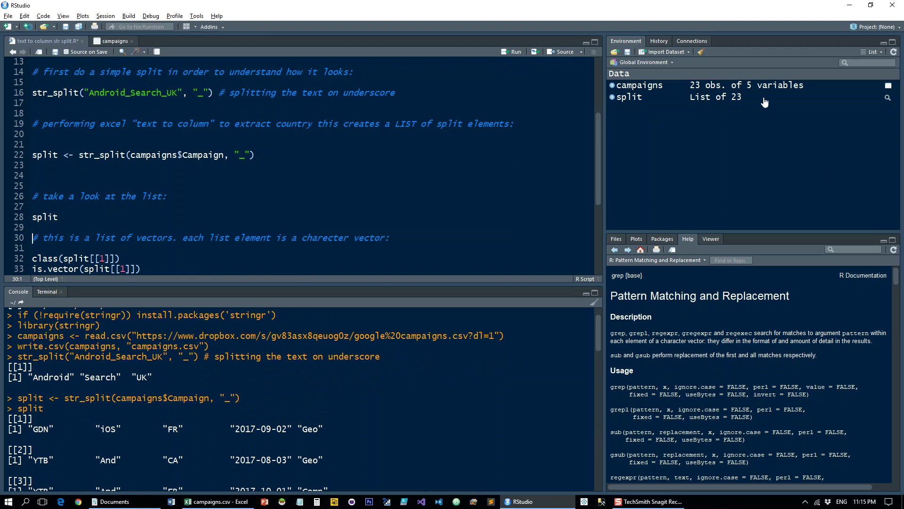
pyautogui.click(612, 97)
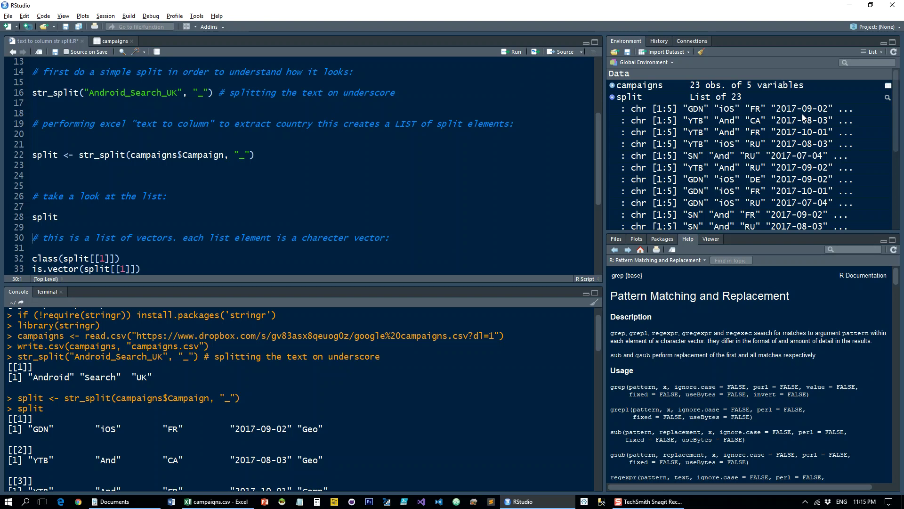
pyautogui.scroll(-1, 283, 177)
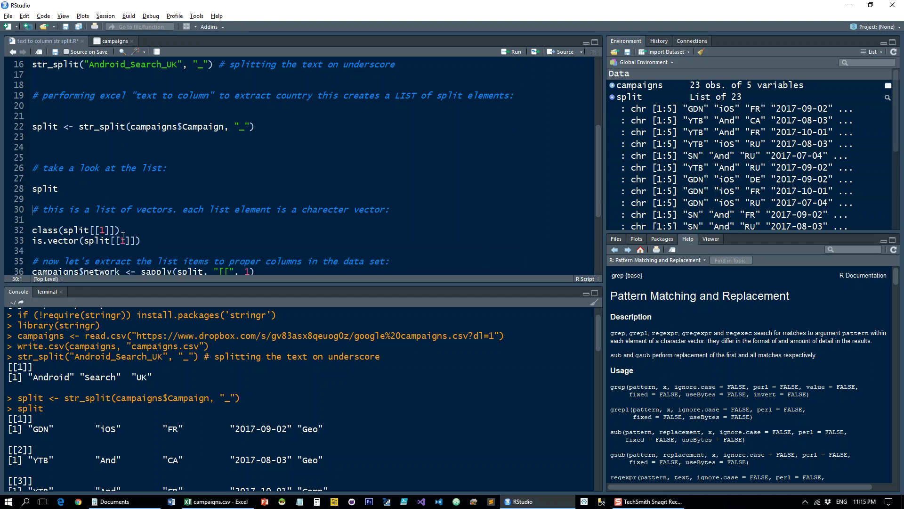
pyautogui.click(126, 229)
# - Run class(split[[1]]) and is.vector(split[[1]]) on the first element
pyautogui.hotkey('ctrl', 'Return')
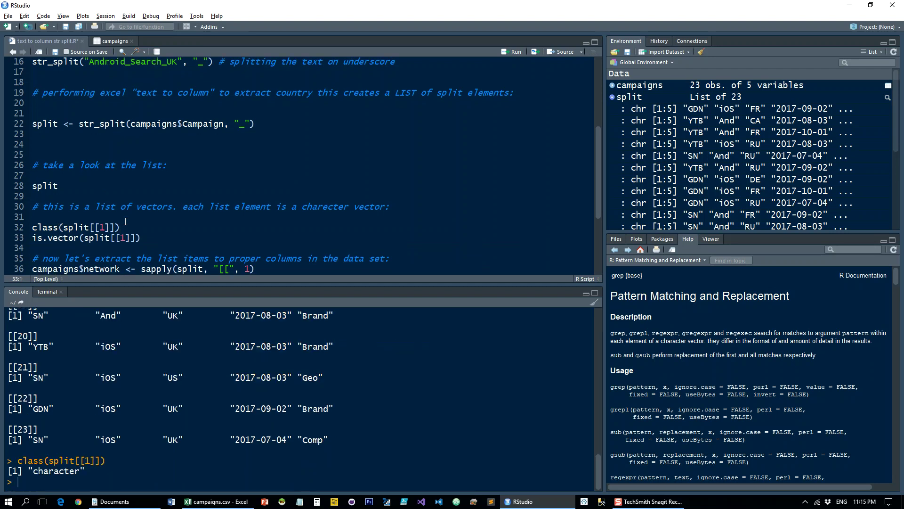
pyautogui.hotkey('ctrl', 'Return')
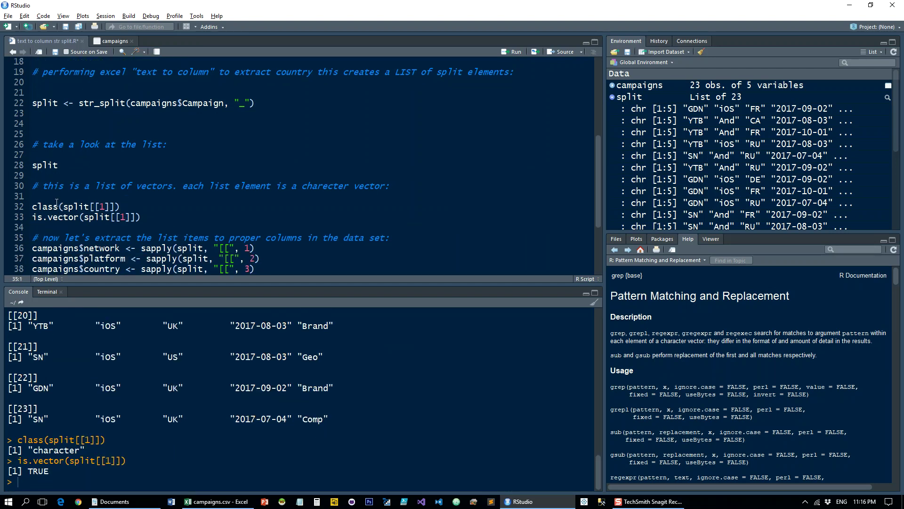
pyautogui.scroll(-3, 62, 206)
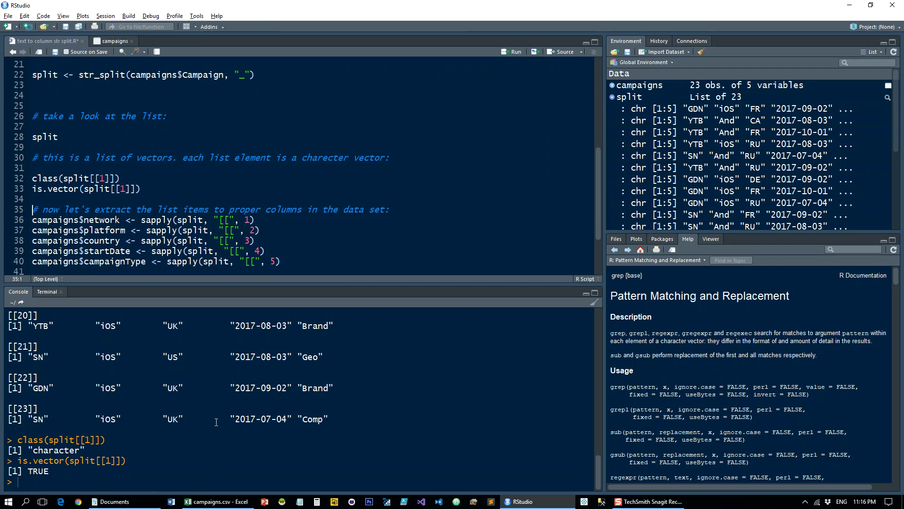
pyautogui.scroll(5, 199, 422)
pyautogui.scroll(5, 200, 421)
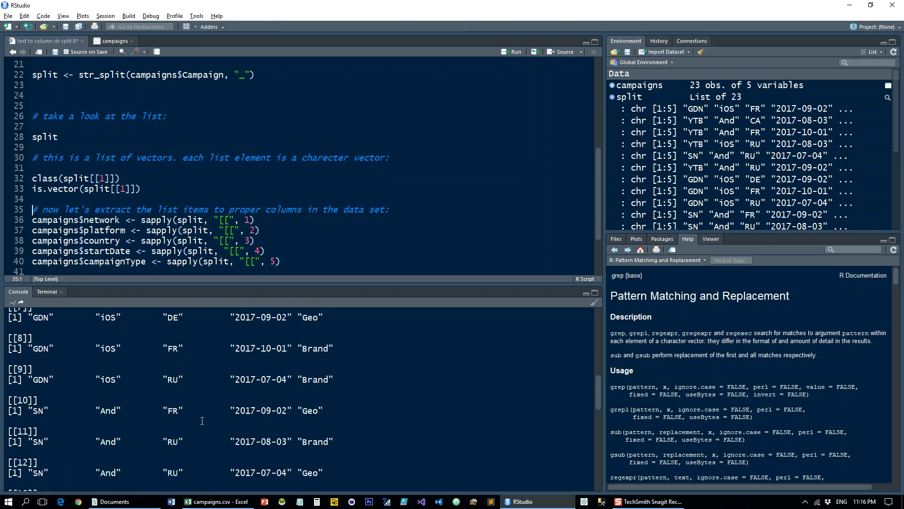
pyautogui.scroll(5, 201, 421)
pyautogui.scroll(5, 203, 420)
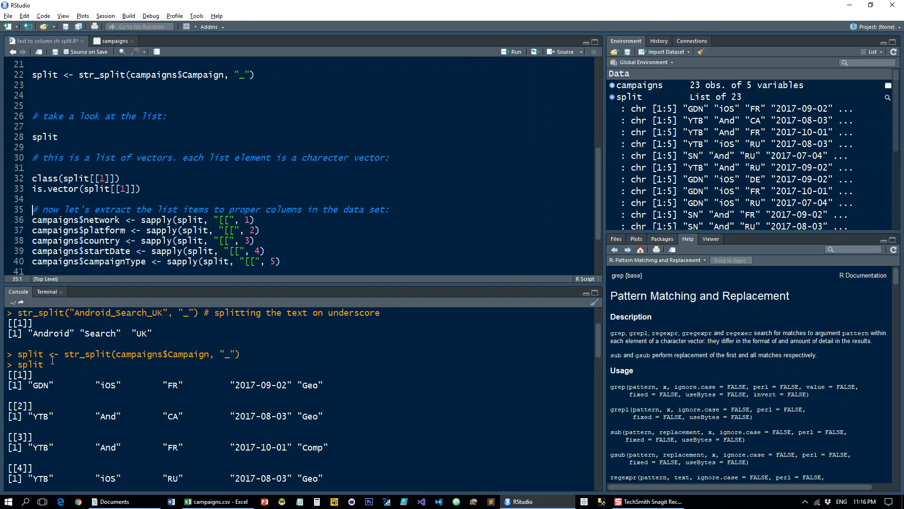
pyautogui.scroll(-1, 57, 445)
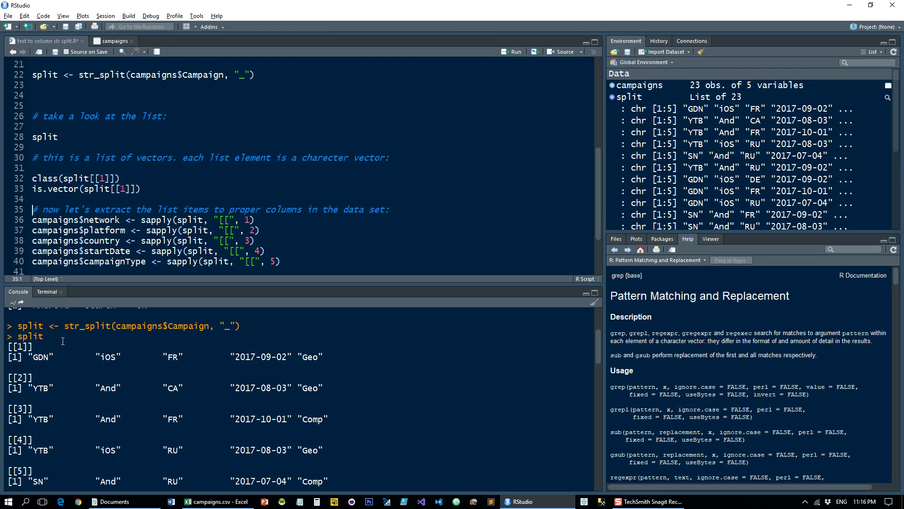
pyautogui.scroll(-3, 175, 235)
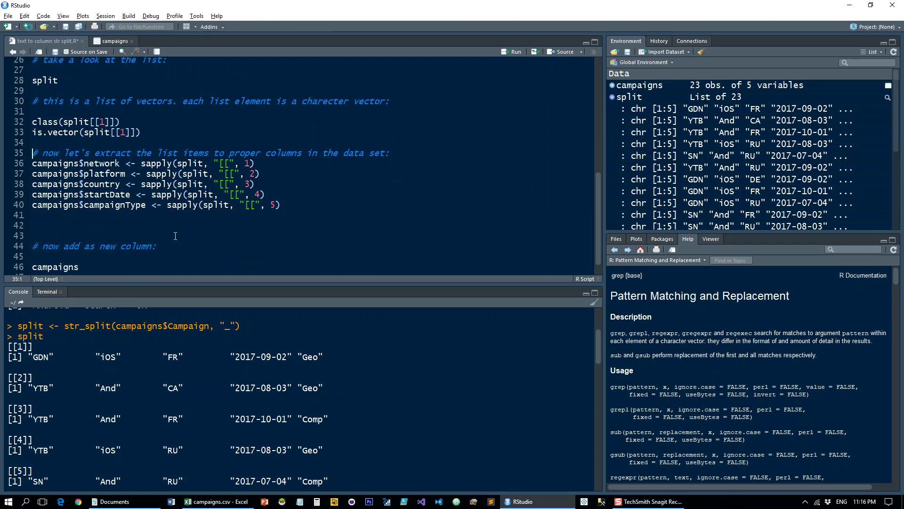
# - Run the five sapply lines adding network, platform, country, startDate and campaignType columns
pyautogui.doubleClick(157, 163)
pyautogui.moveTo(179, 164); pyautogui.dragTo(229, 163)
pyautogui.click(245, 163)
pyautogui.moveTo(32, 163); pyautogui.dragTo(282, 205)
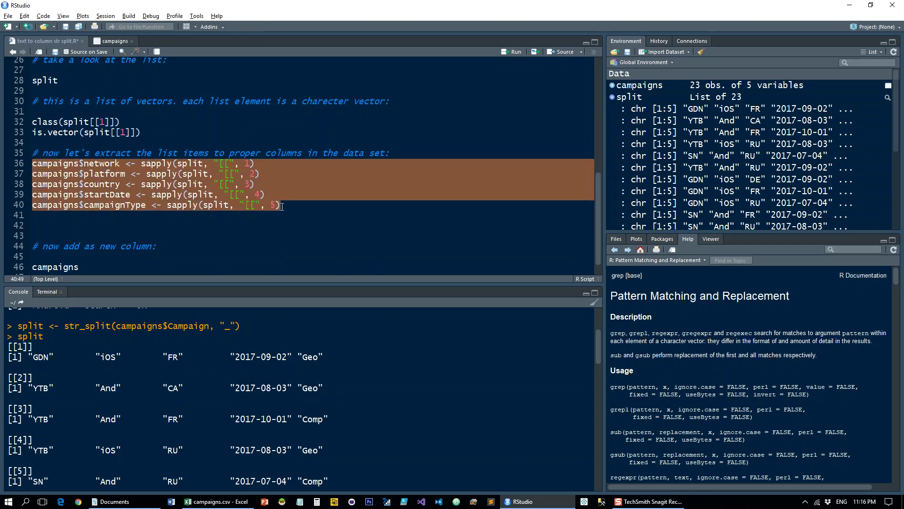
pyautogui.hotkey('ctrl', 'Return')
# - Print campaigns and open it in the data viewer showing the five new columns
pyautogui.click(90, 268)
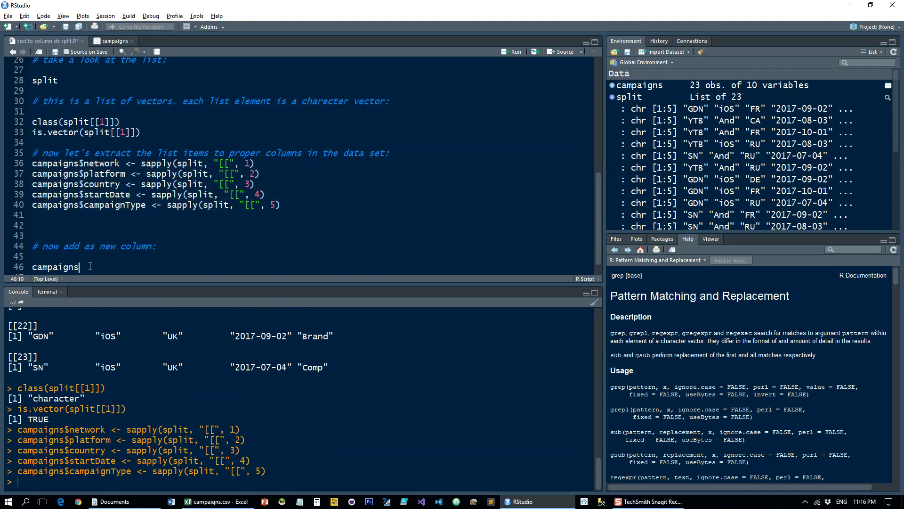
pyautogui.hotkey('ctrl', 'Return')
pyautogui.scroll(5, 187, 407)
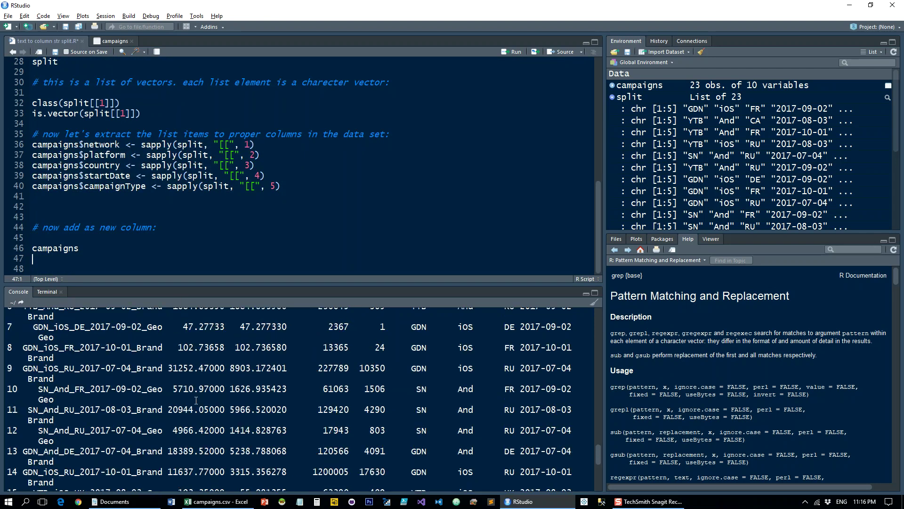
pyautogui.scroll(4, 263, 373)
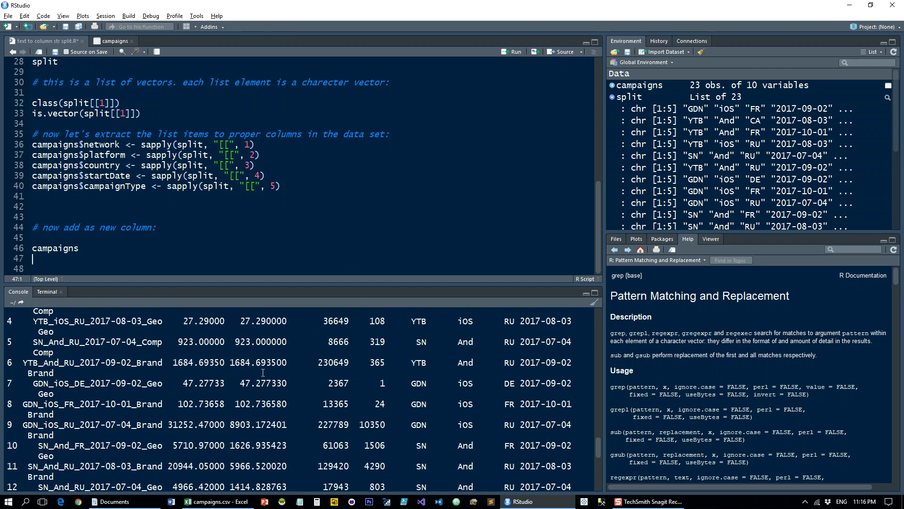
pyautogui.click(640, 85)
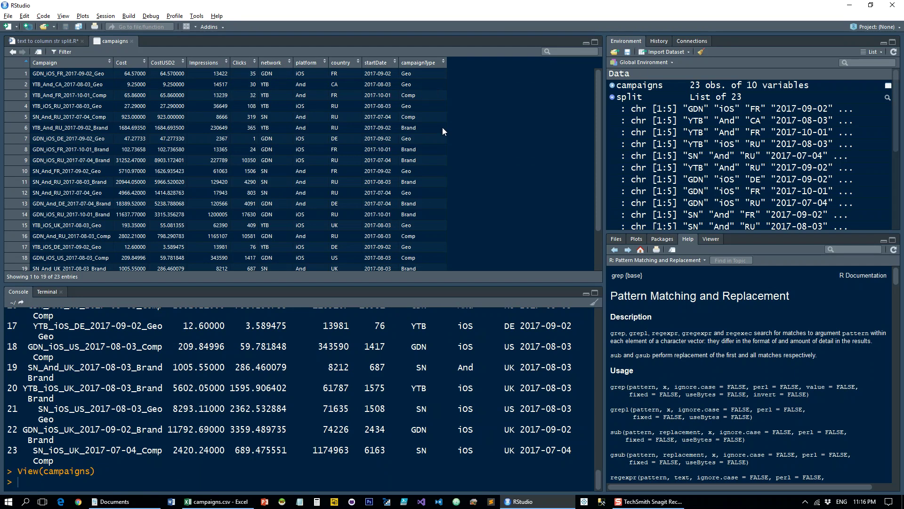
# - Switch back to the 'text to column str split.R' script tab
pyautogui.click(50, 40)
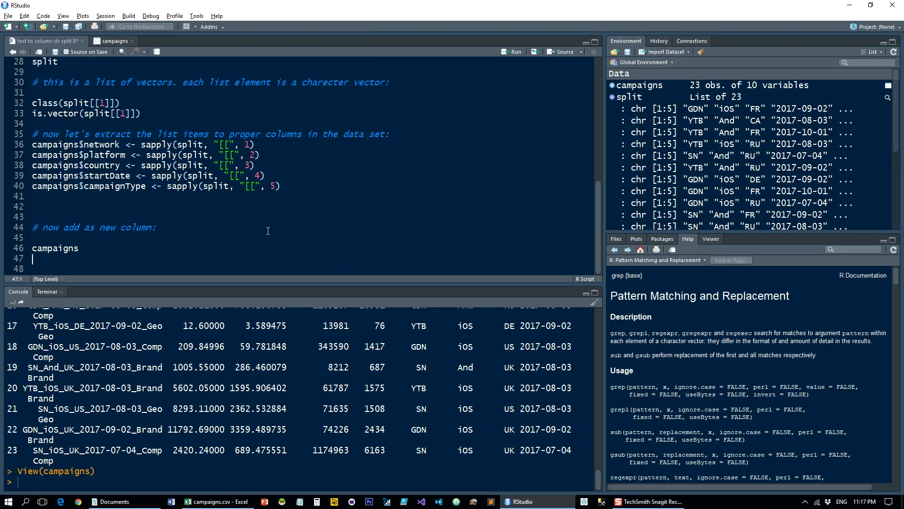
pyautogui.scroll(2, 89, 234)
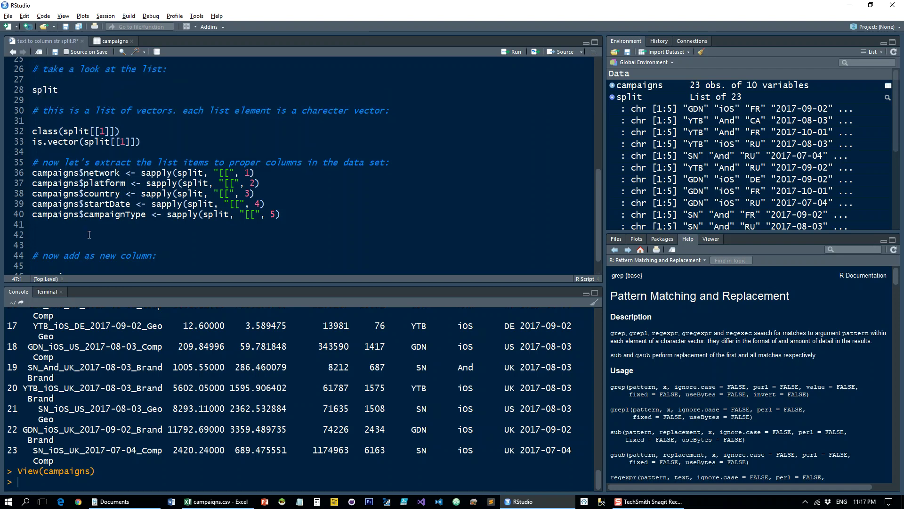